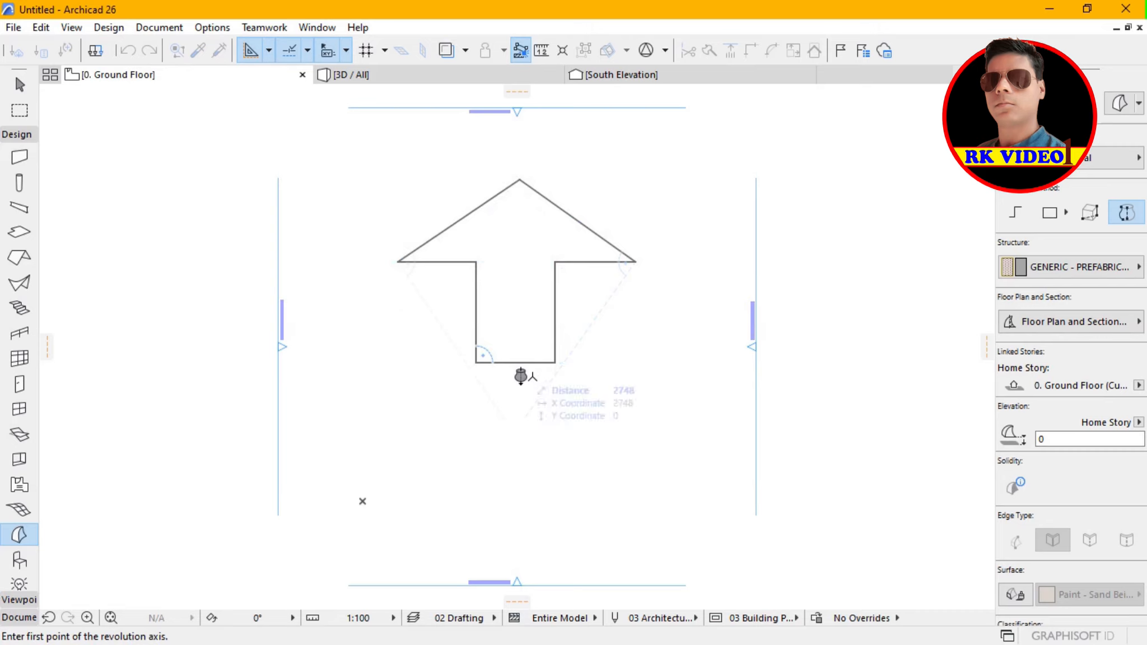
- Revolve the arrow-shaped profile through a full turn around an axis along its short base edge
click(476, 363)
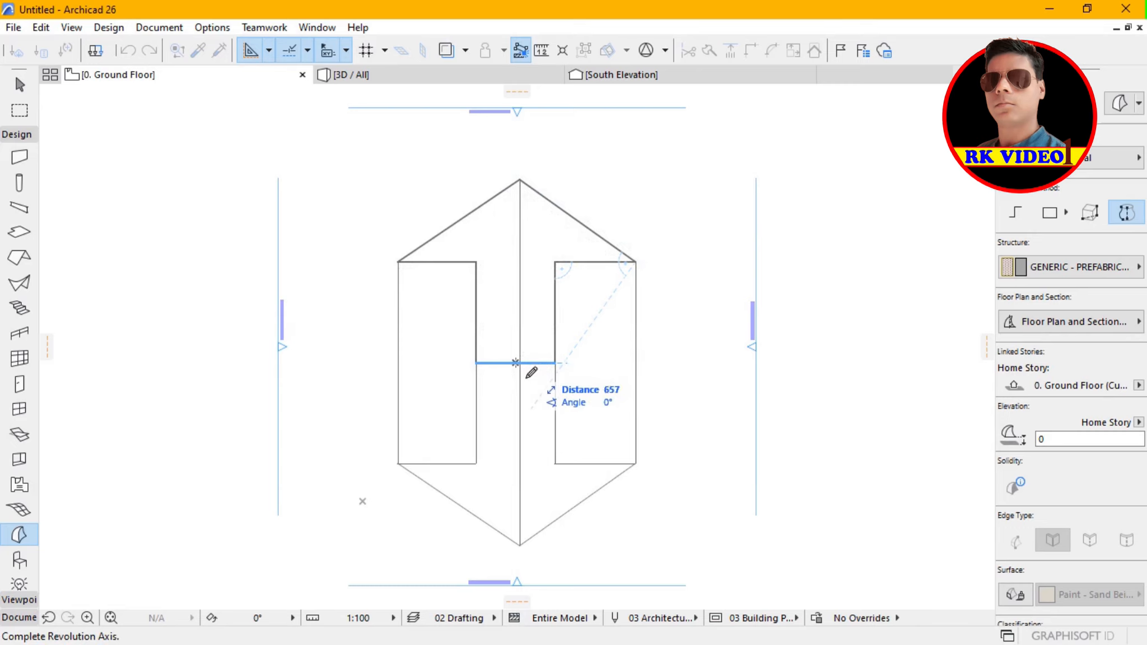
click(526, 377)
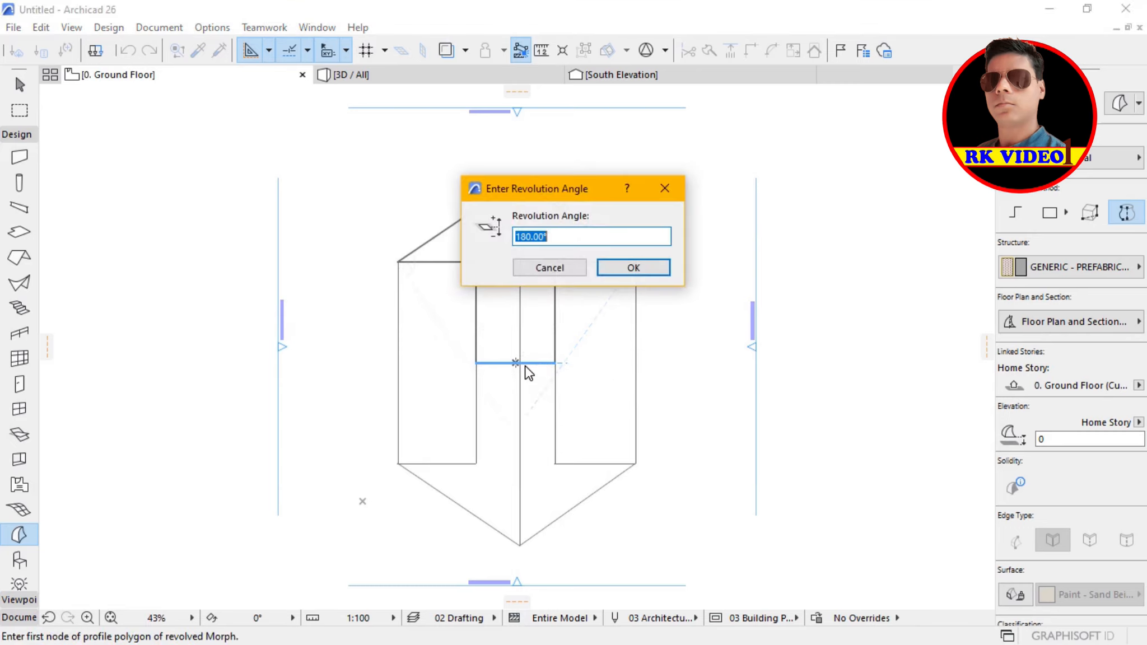
text(36)
click(634, 268)
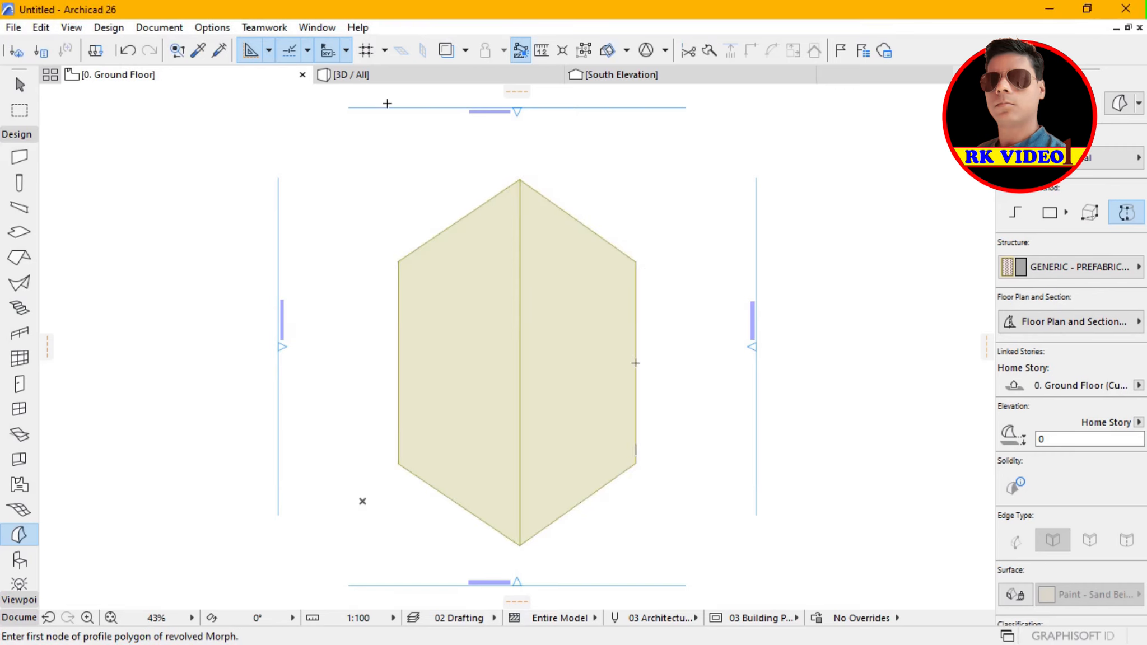
- Inspect the revolved morph in the 3D view by orbiting around it
click(350, 84)
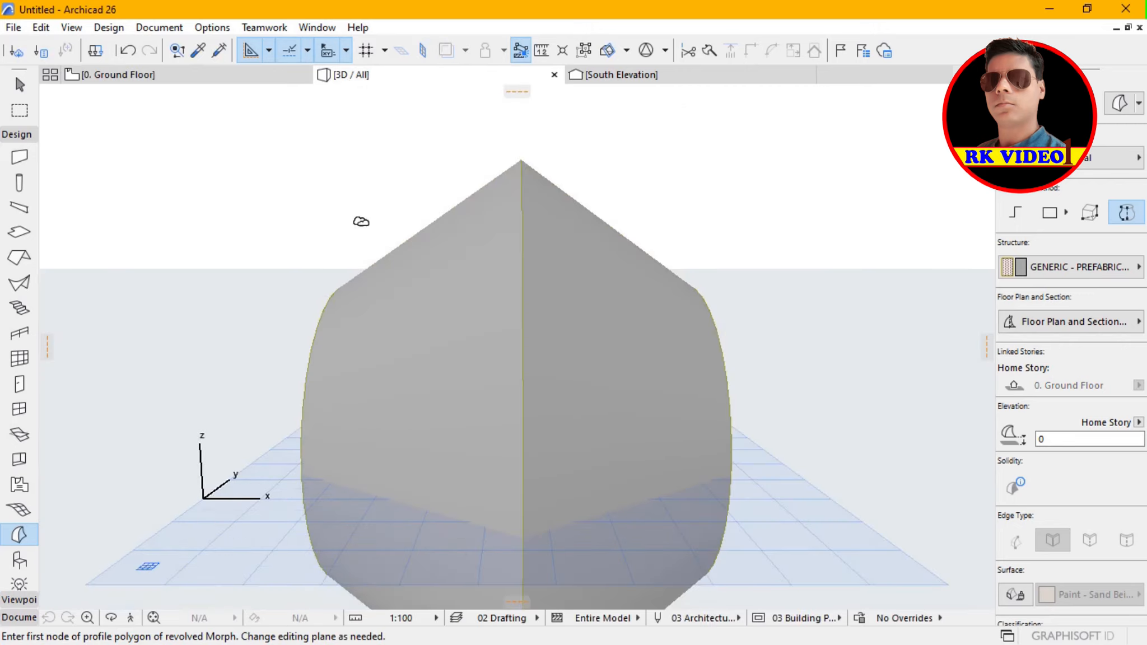
key(o)
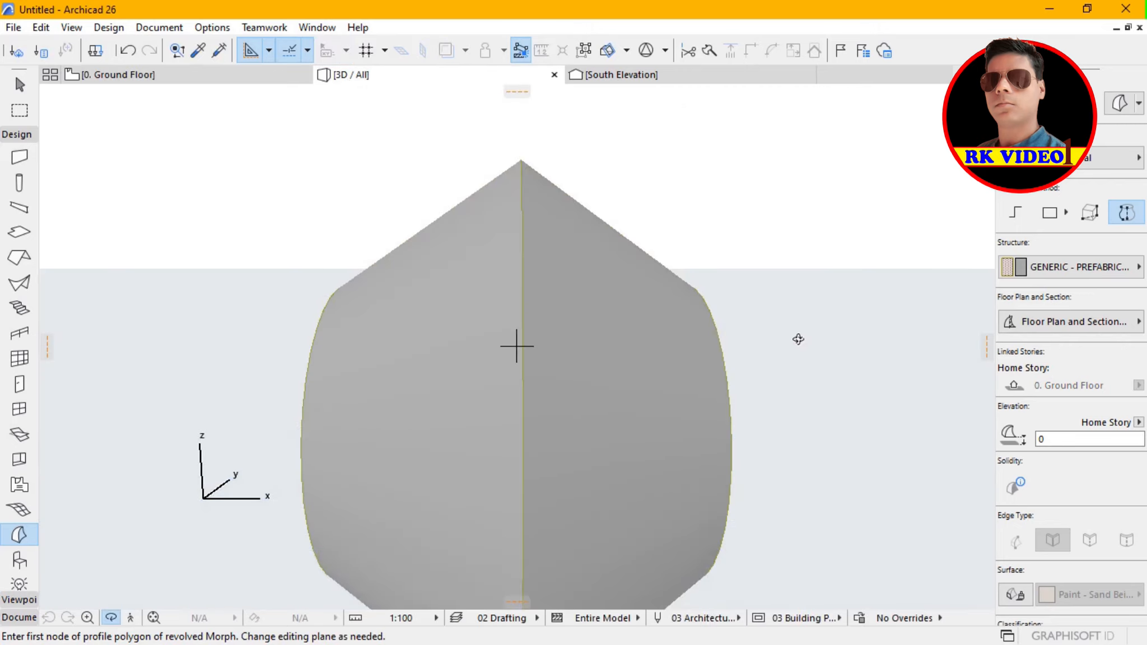
mouse_move(798, 339)
mouse_down()
mouse_move(722, 425)
mouse_move(623, 358)
mouse_move(568, 344)
mouse_move(826, 345)
mouse_move(696, 416)
mouse_move(502, 425)
mouse_move(614, 341)
mouse_move(694, 381)
mouse_move(832, 356)
mouse_move(791, 410)
mouse_move(789, 389)
mouse_up()
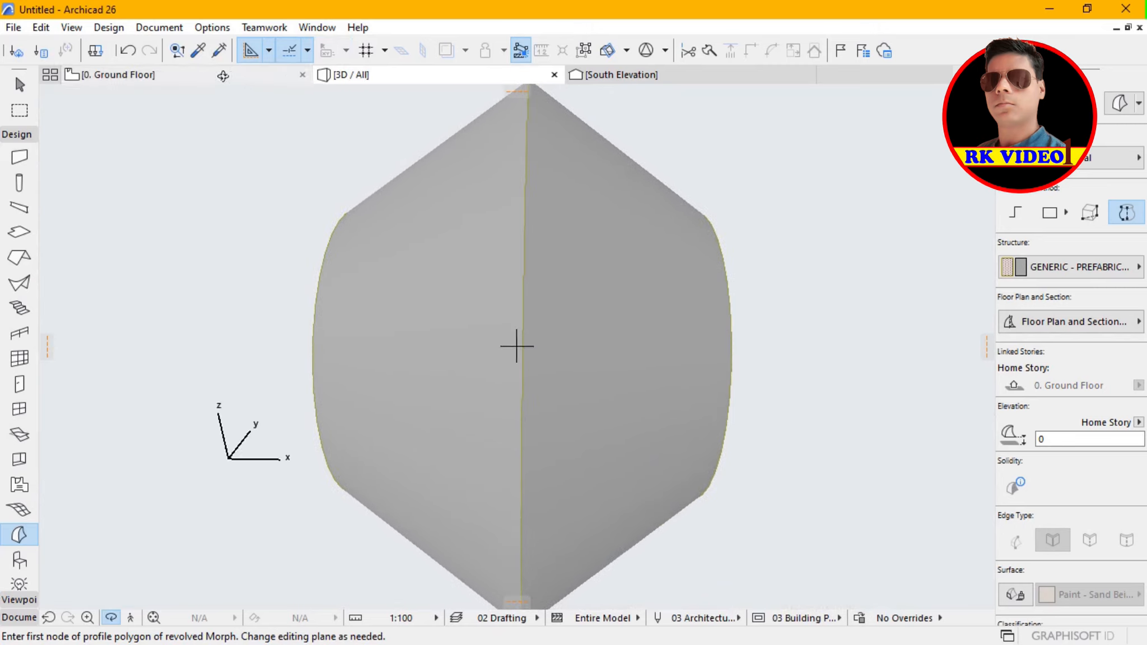
mouse_move(223, 75)
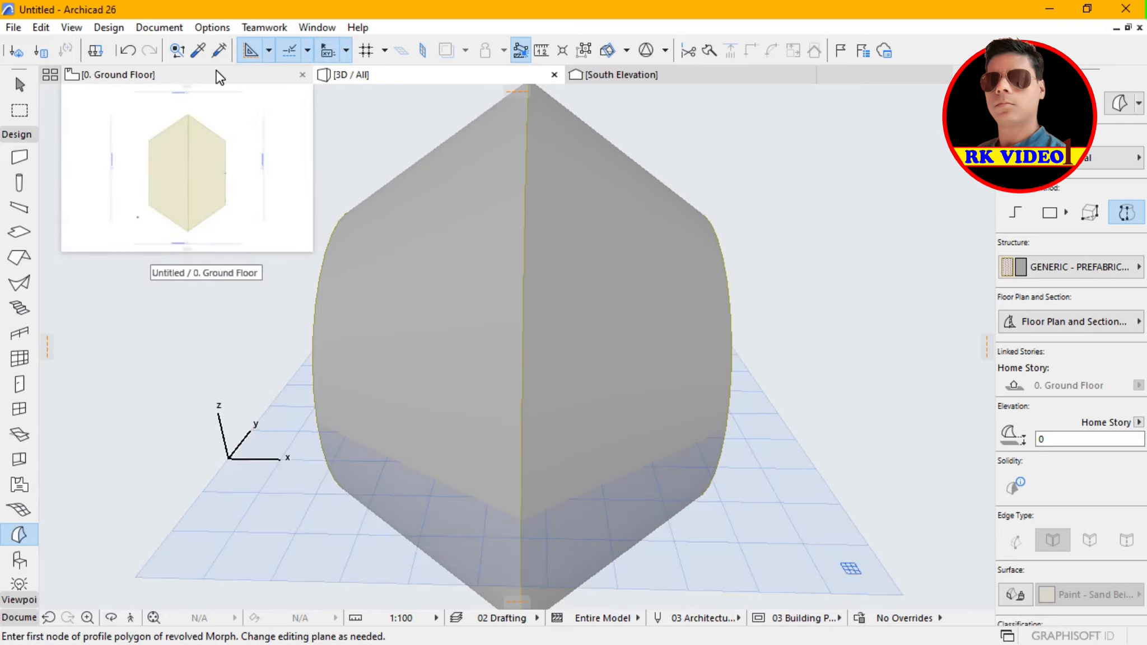
- Turn the ground floor plan into a small floating window, clear the 3D window out of the way and fit the plan
click(204, 76)
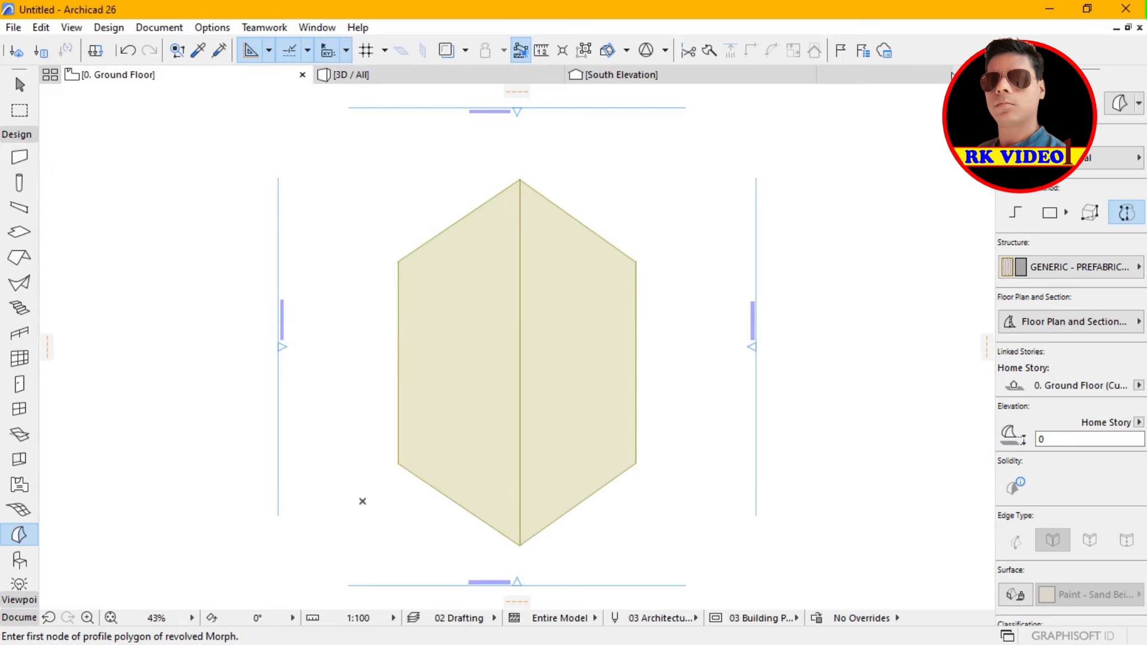
click(1129, 28)
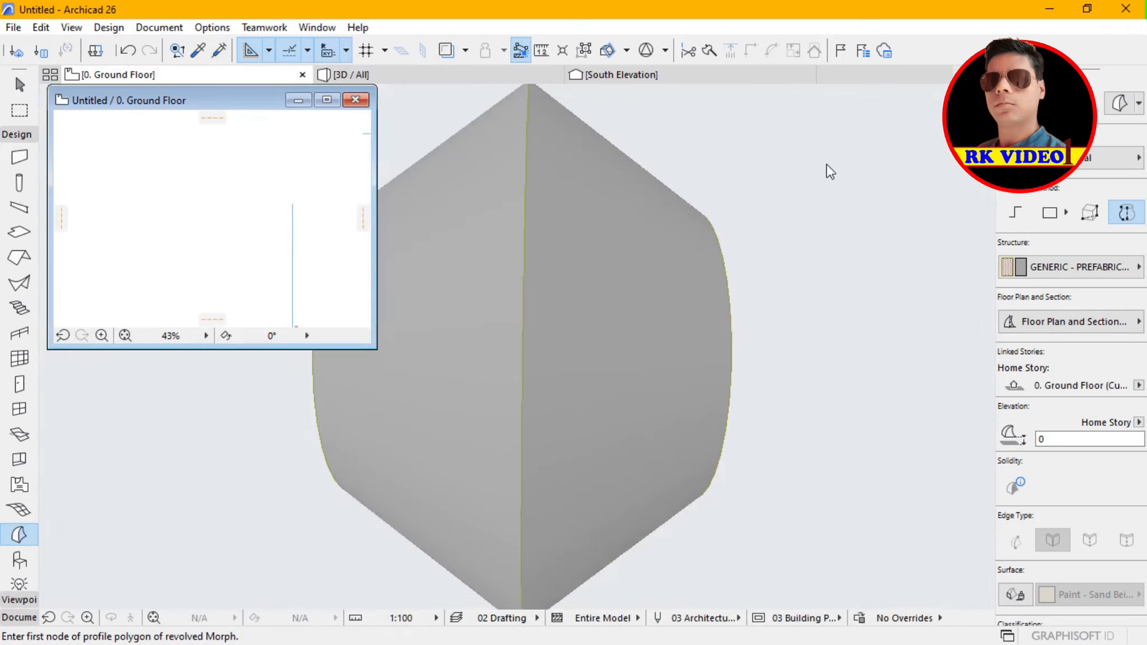
click(821, 175)
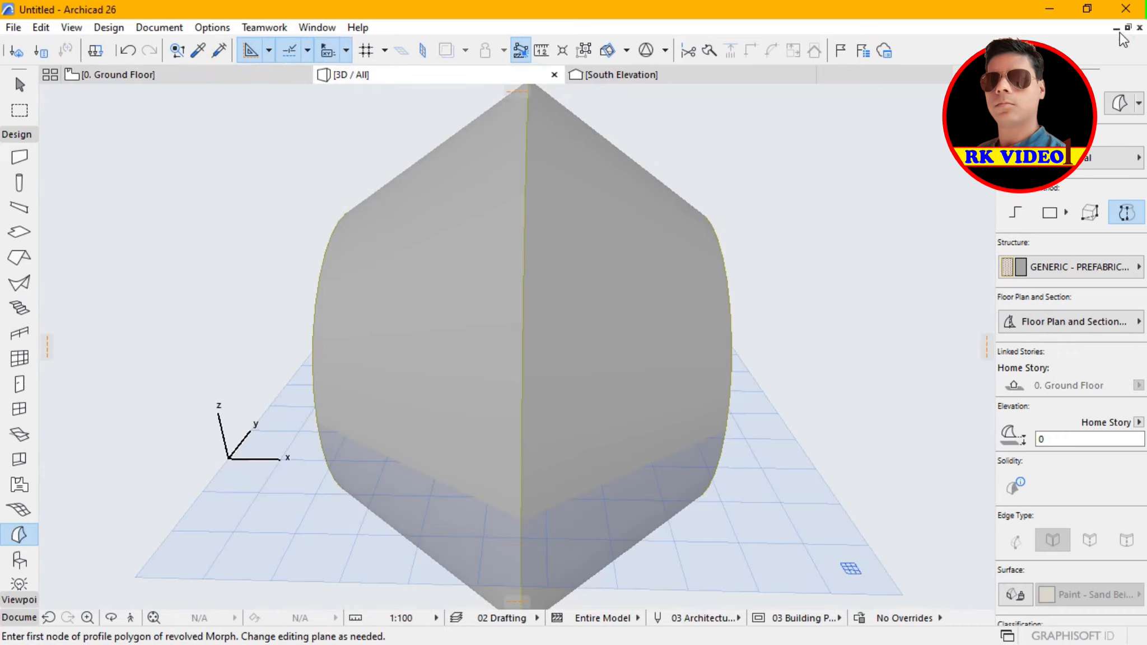
click(1117, 31)
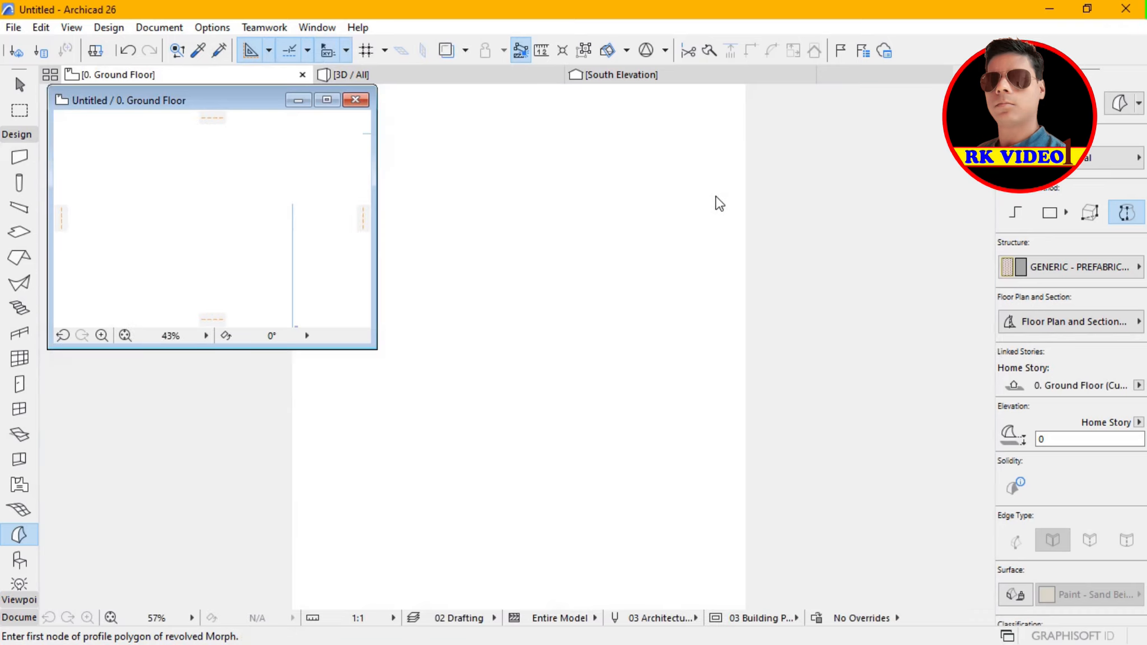
click(125, 335)
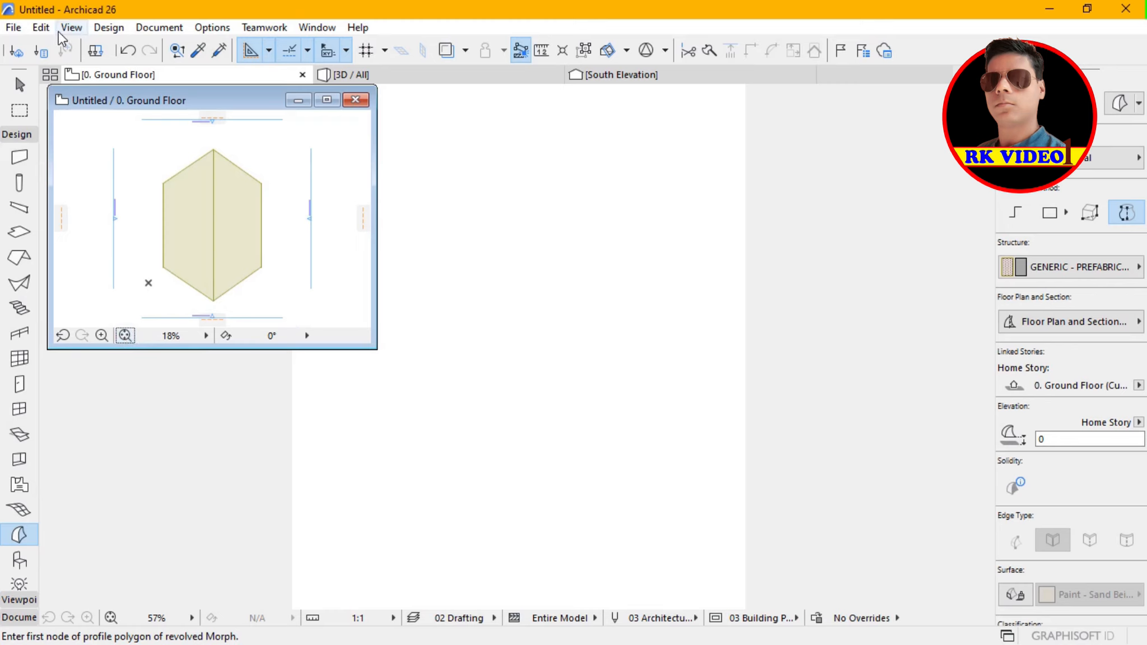
- Create a new library object and place its editor as a floating window beside the floor plan
click(13, 29)
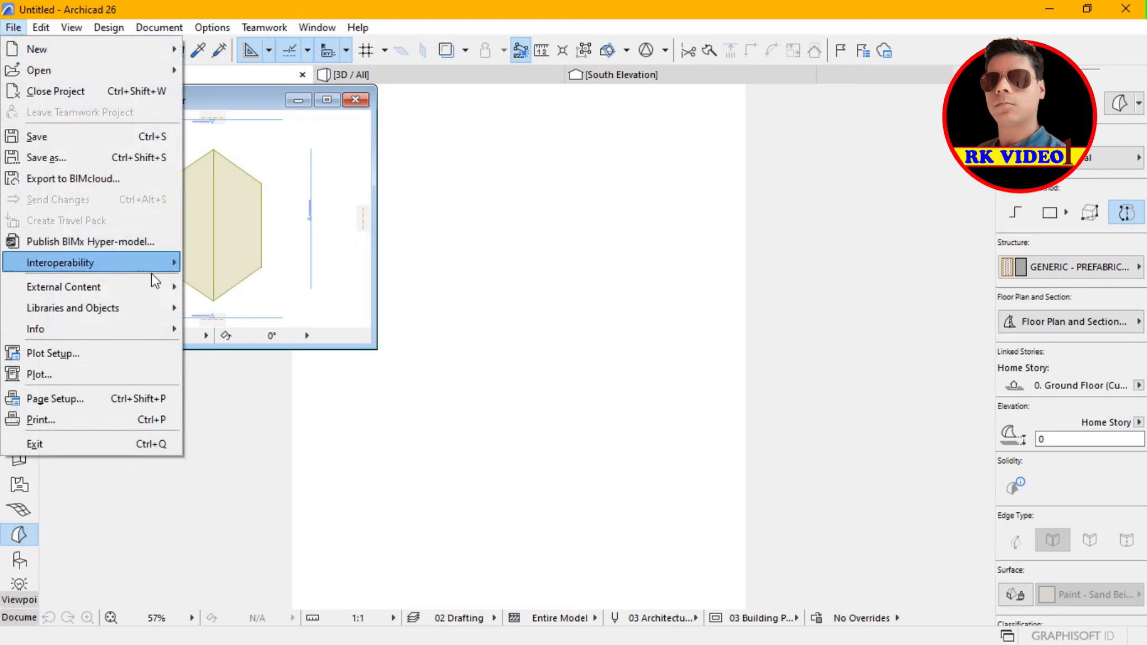
mouse_move(168, 308)
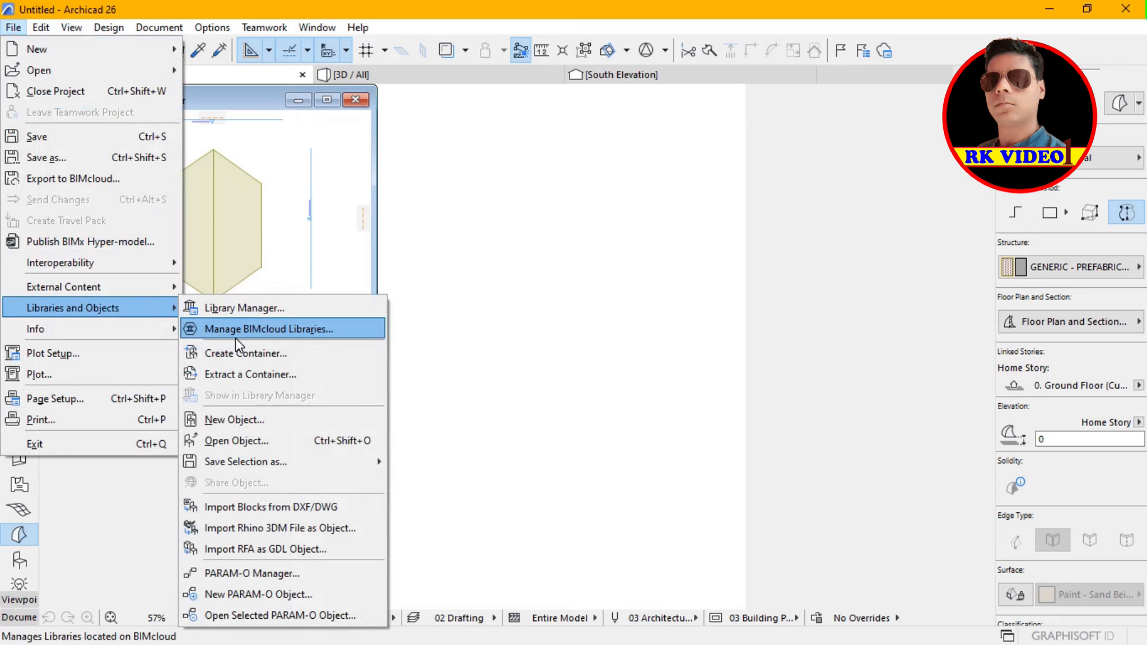
click(235, 421)
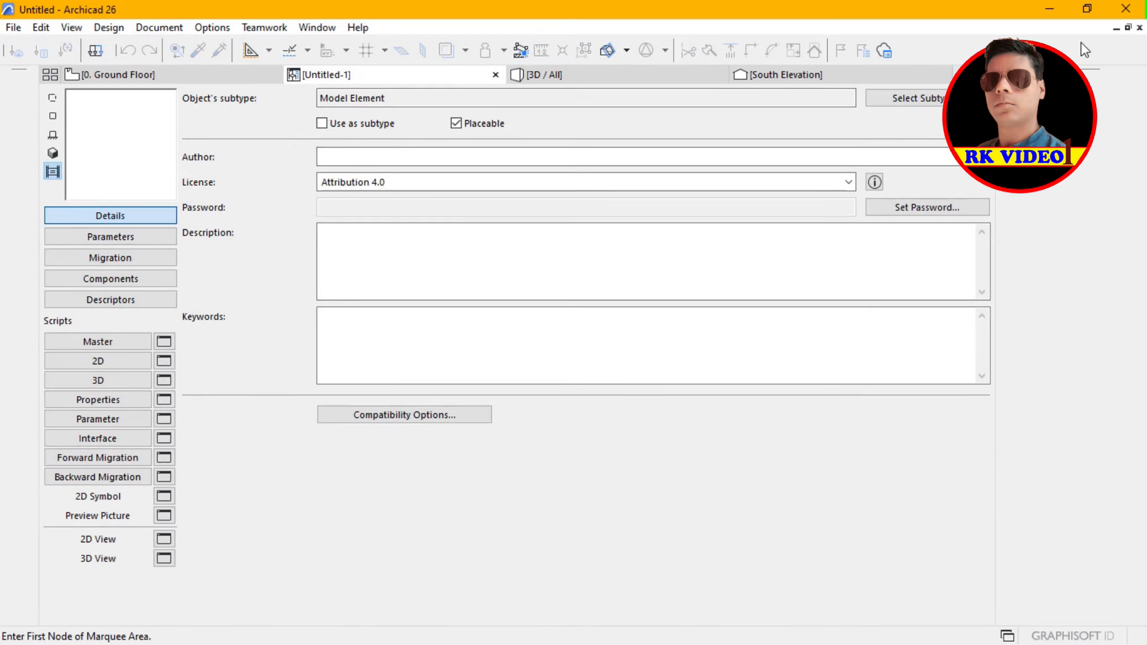
click(1128, 28)
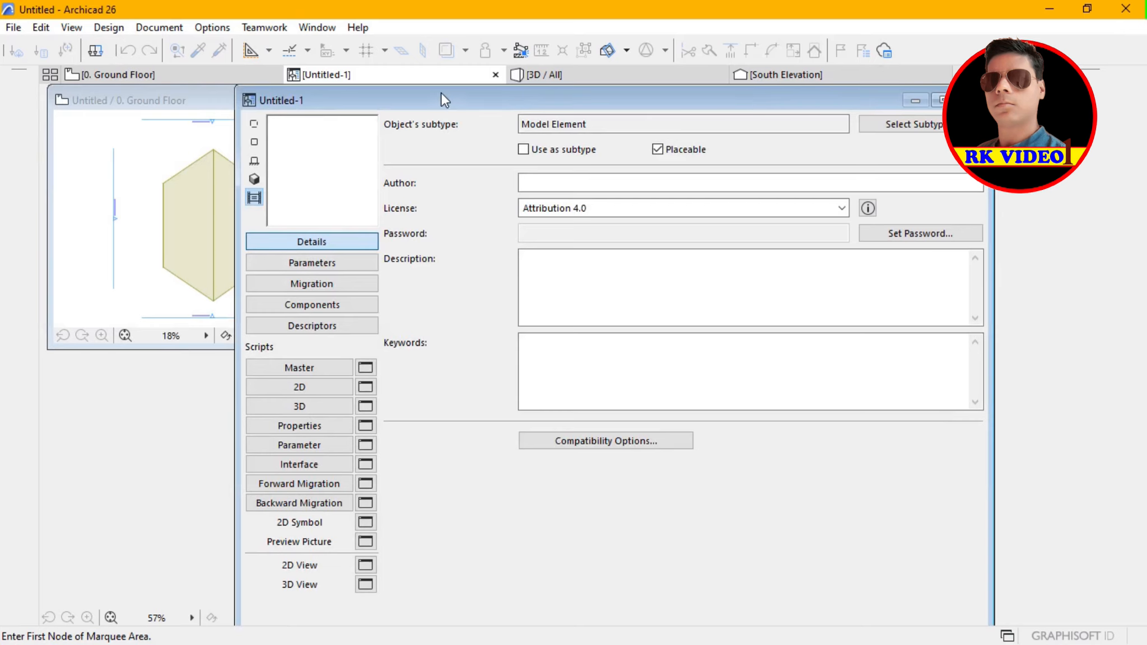
drag(429, 101, 578, 102)
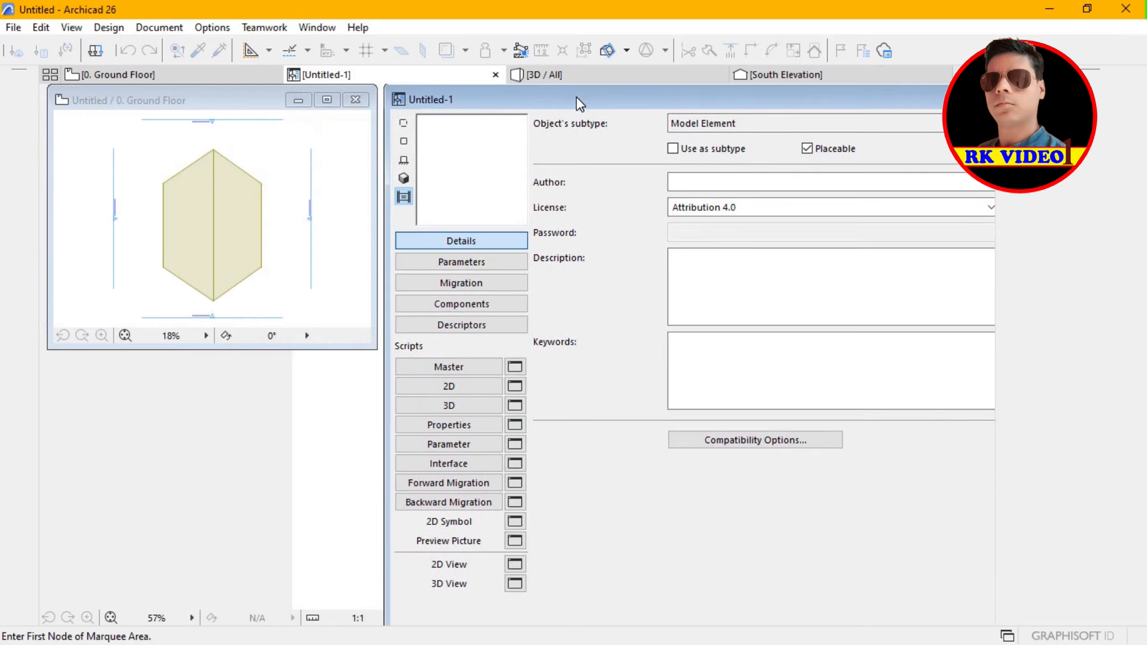
- Open the new object's 2D script and drag the selected revolved morph from the floor plan into it to generate the code
click(455, 385)
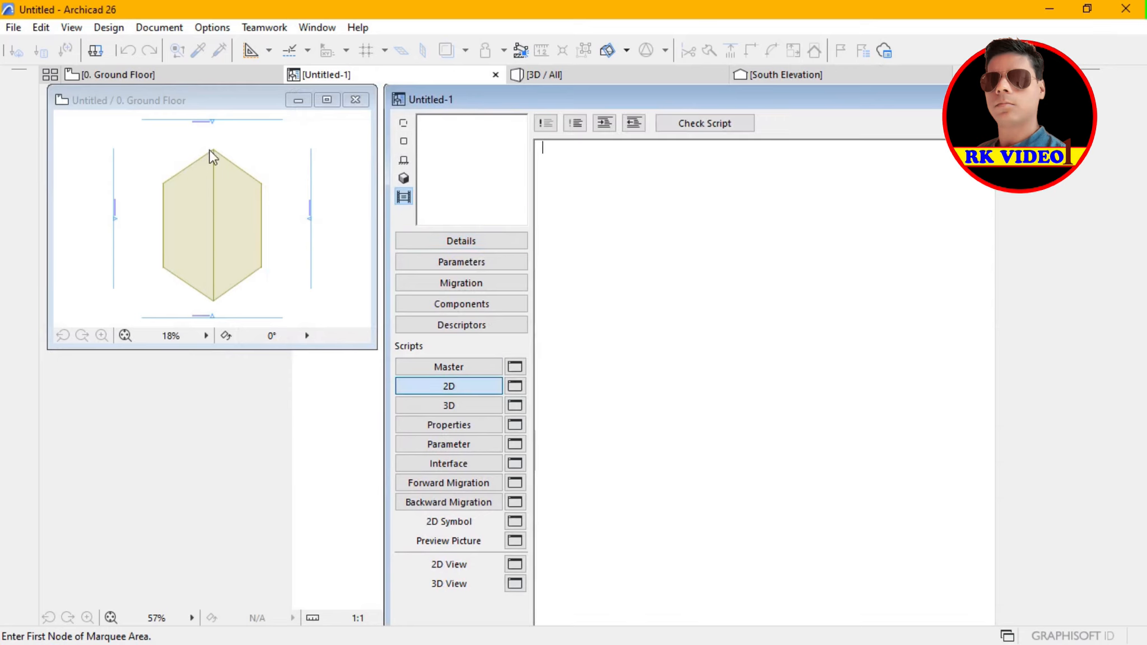
click(204, 106)
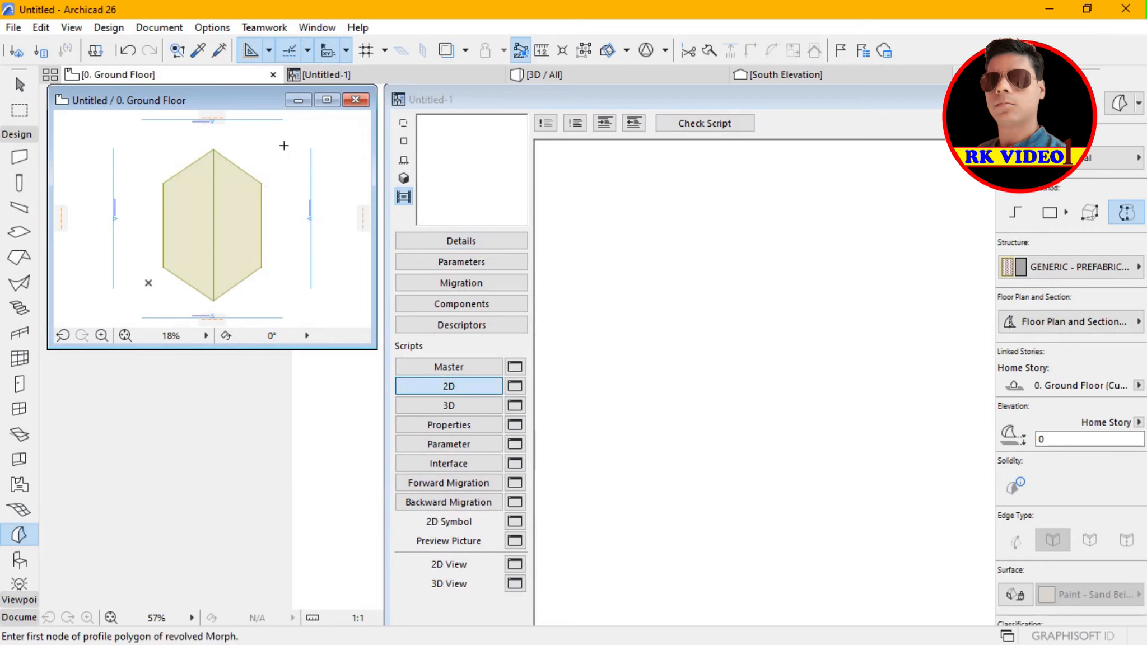
key(Escape)
click(279, 141)
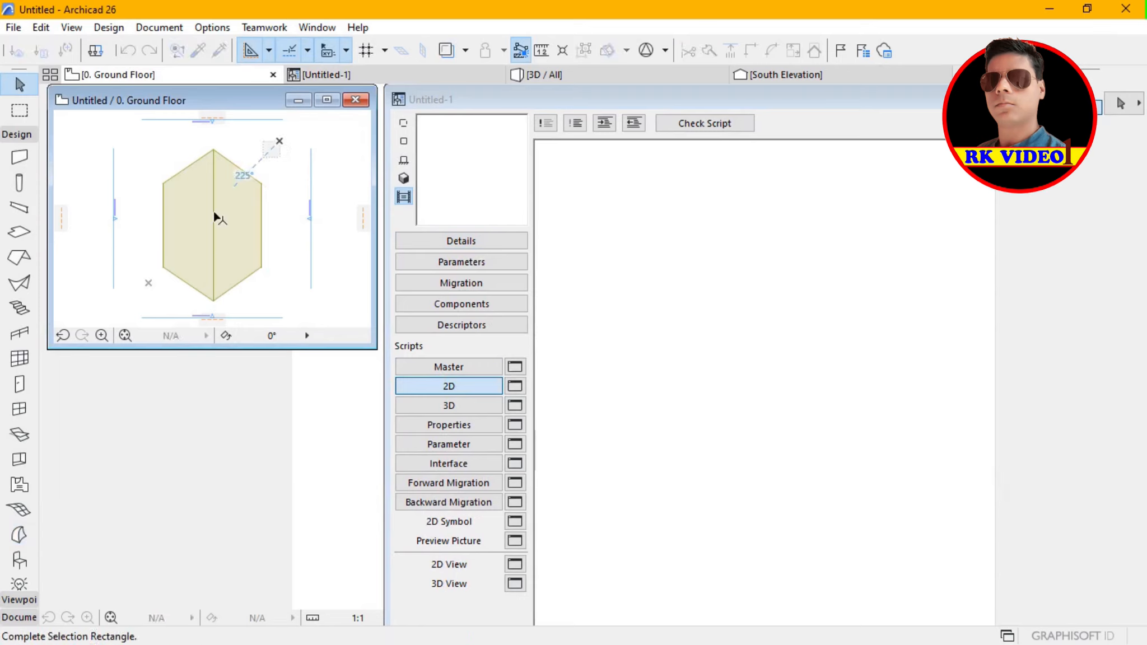
click(149, 284)
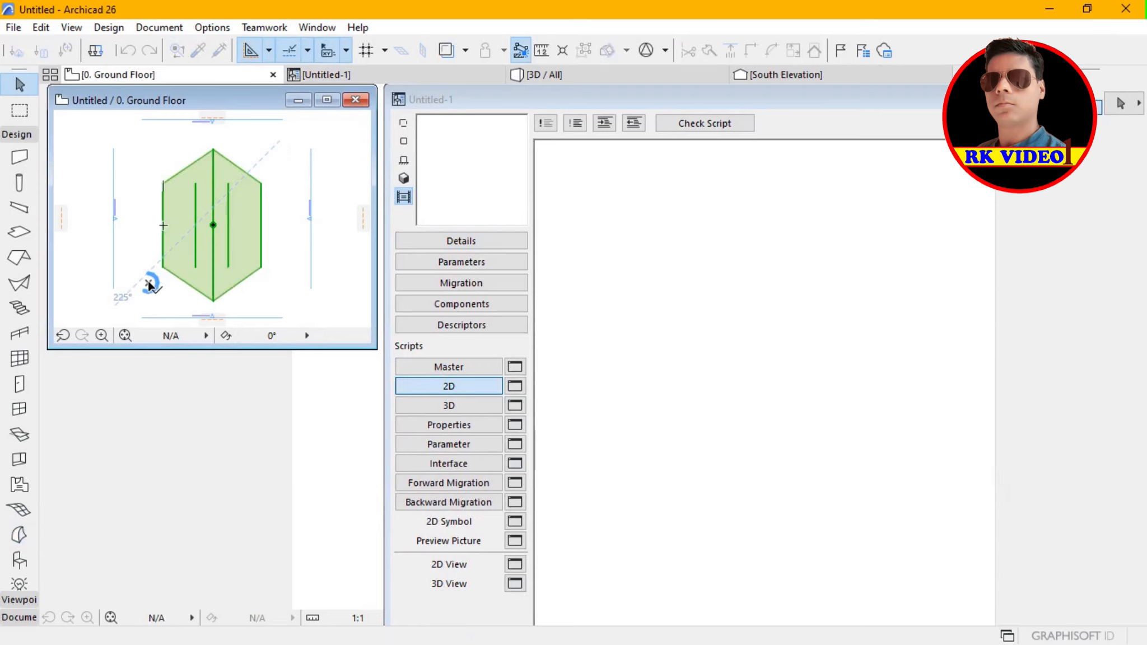
click(213, 226)
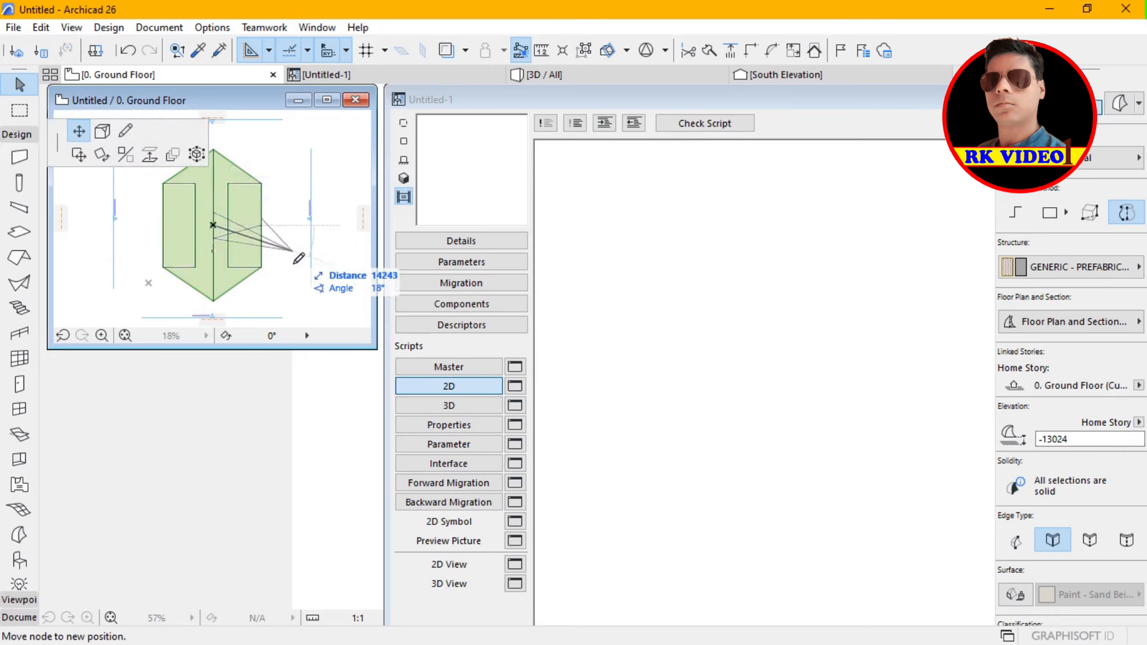
click(78, 157)
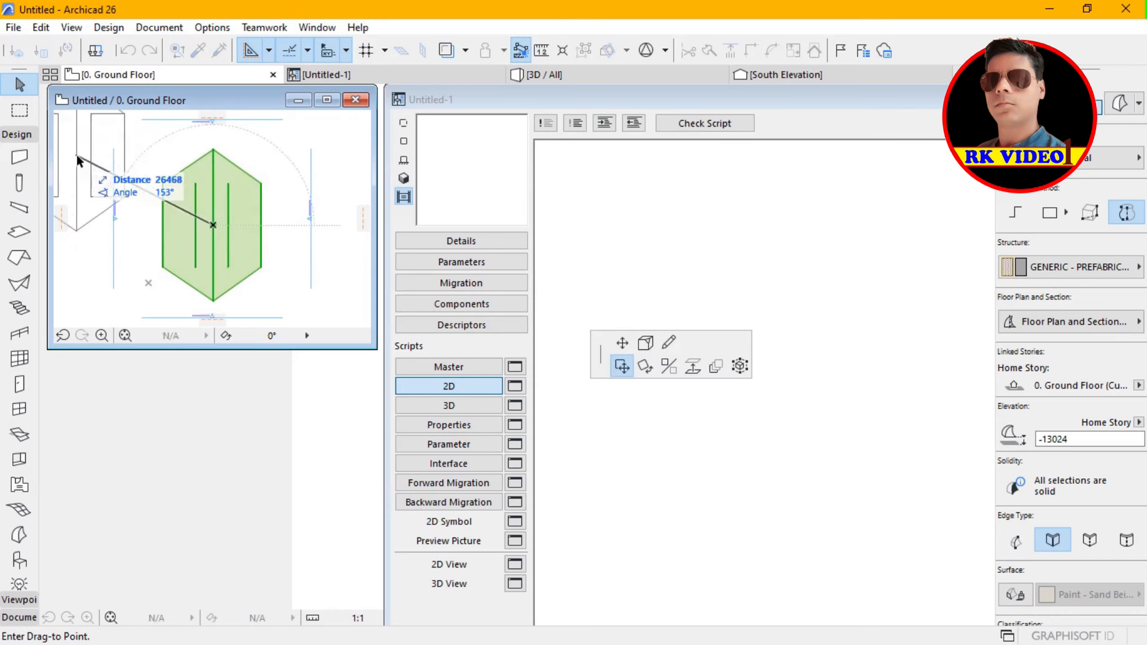
key(Escape)
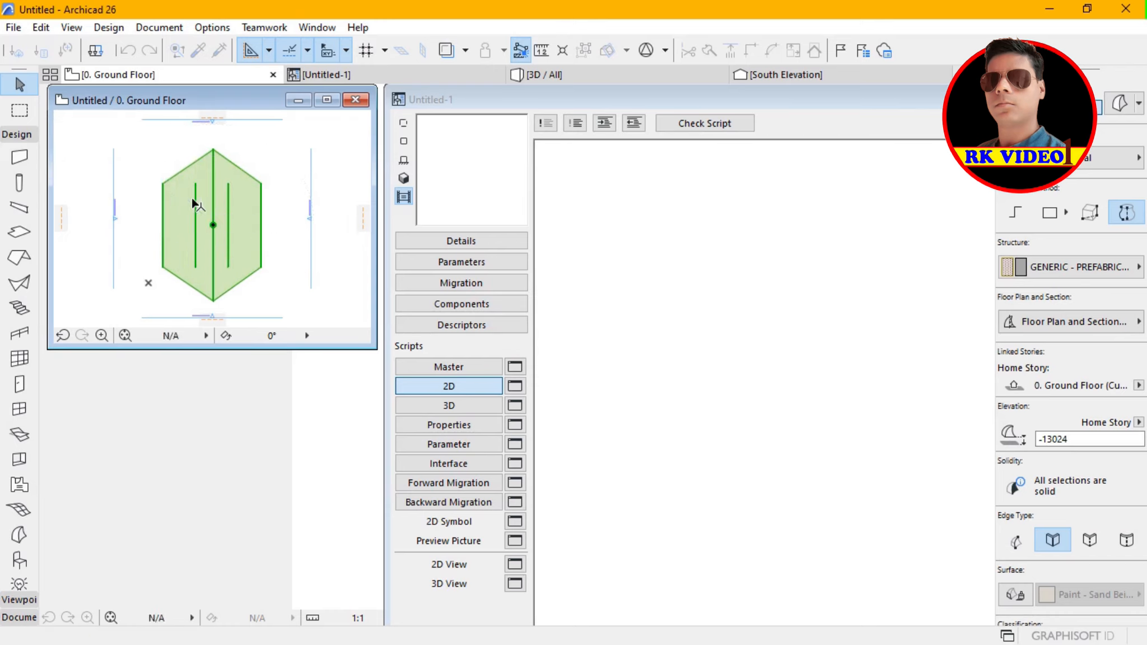
click(216, 227)
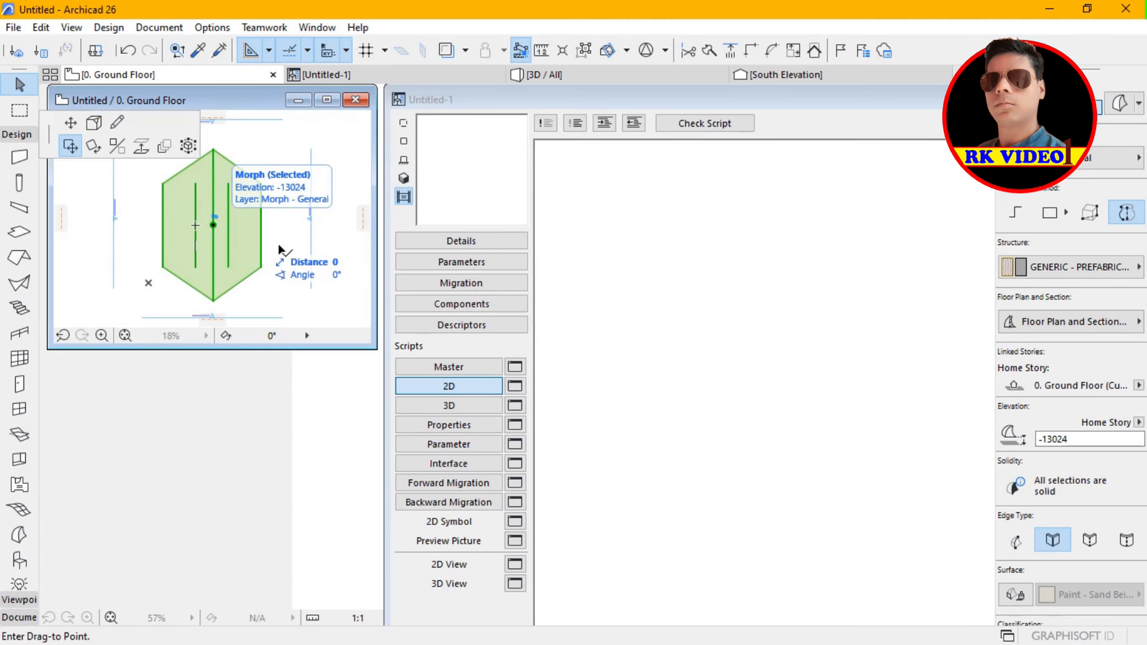
click(662, 315)
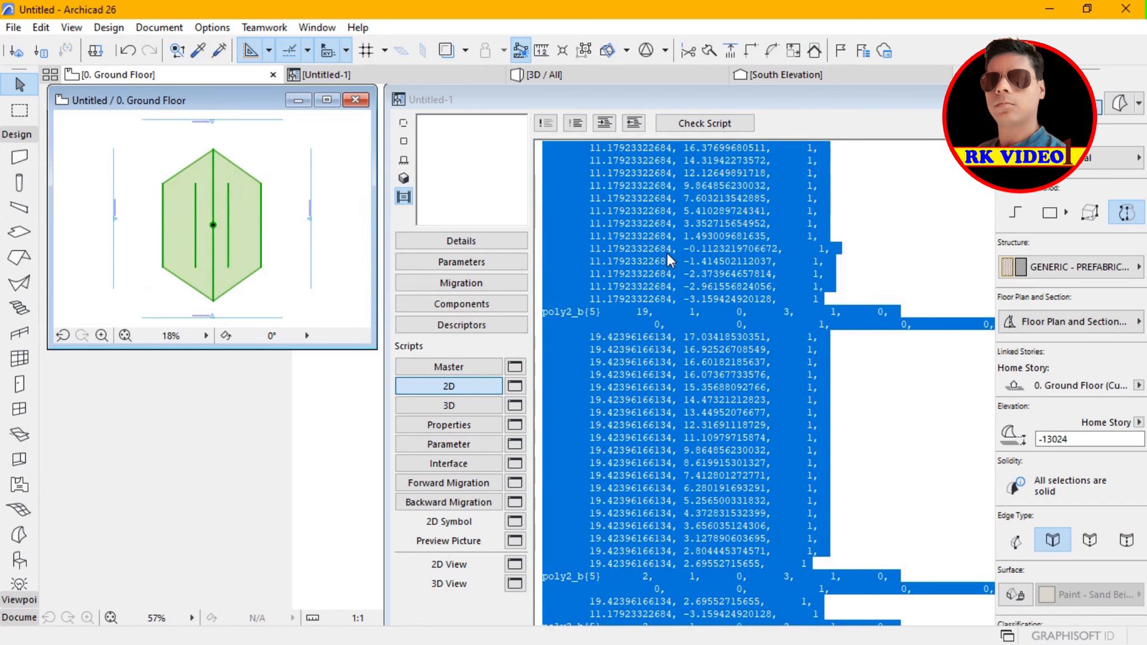
click(601, 210)
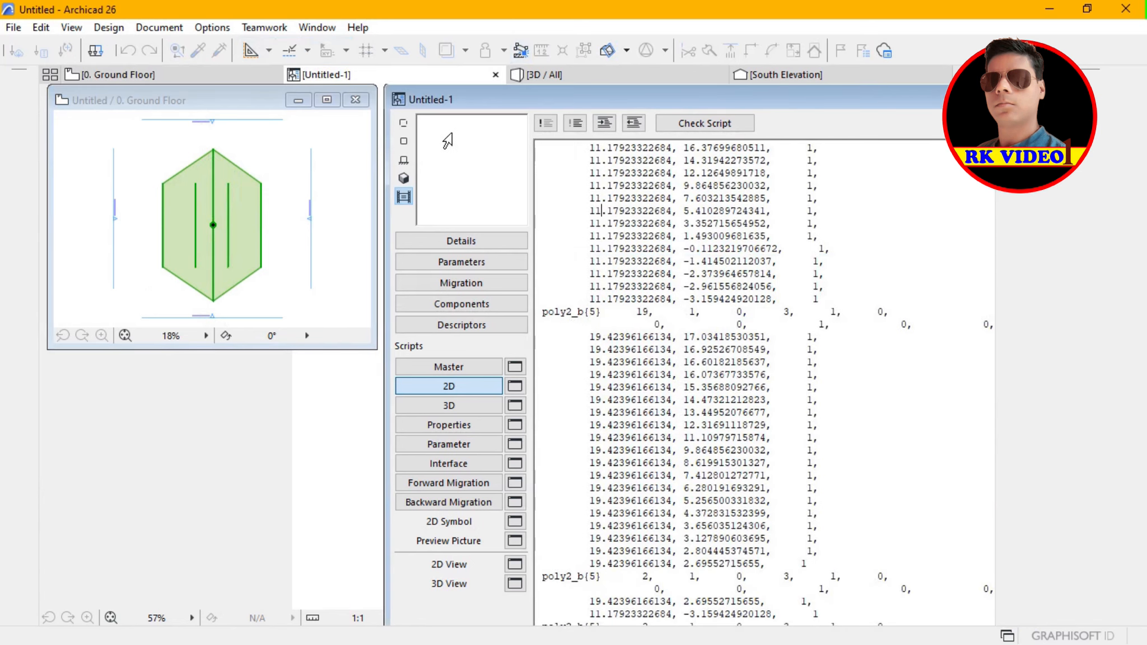
- Show the object's 2D preview and open its 2D view as a small floating window with the symbol fitted
click(404, 141)
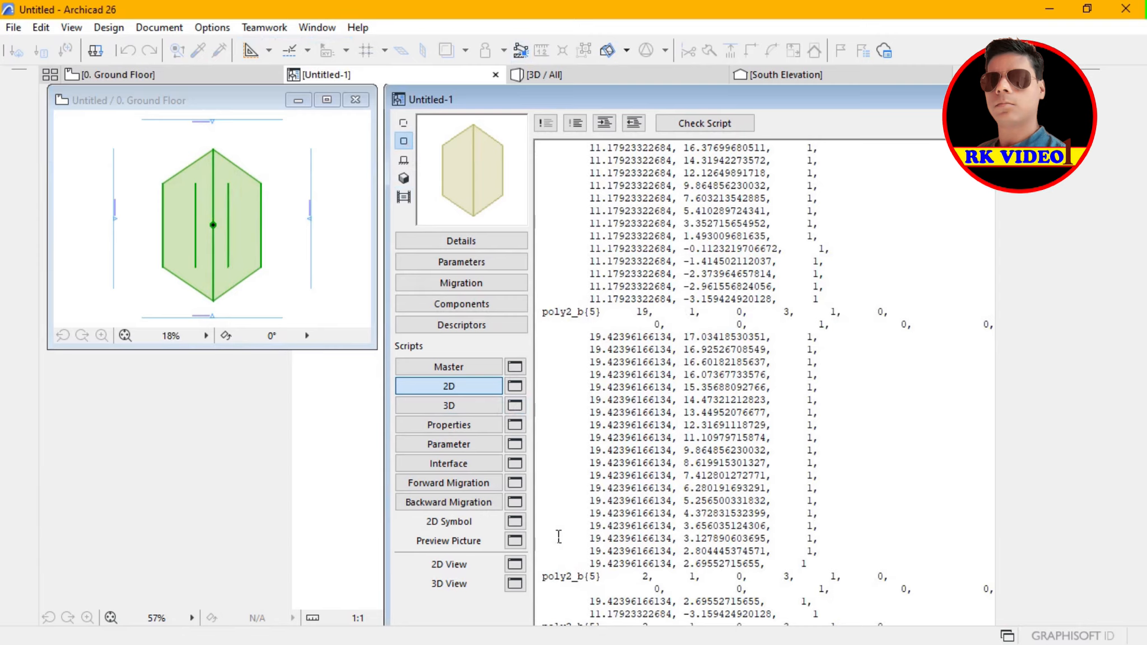
click(513, 565)
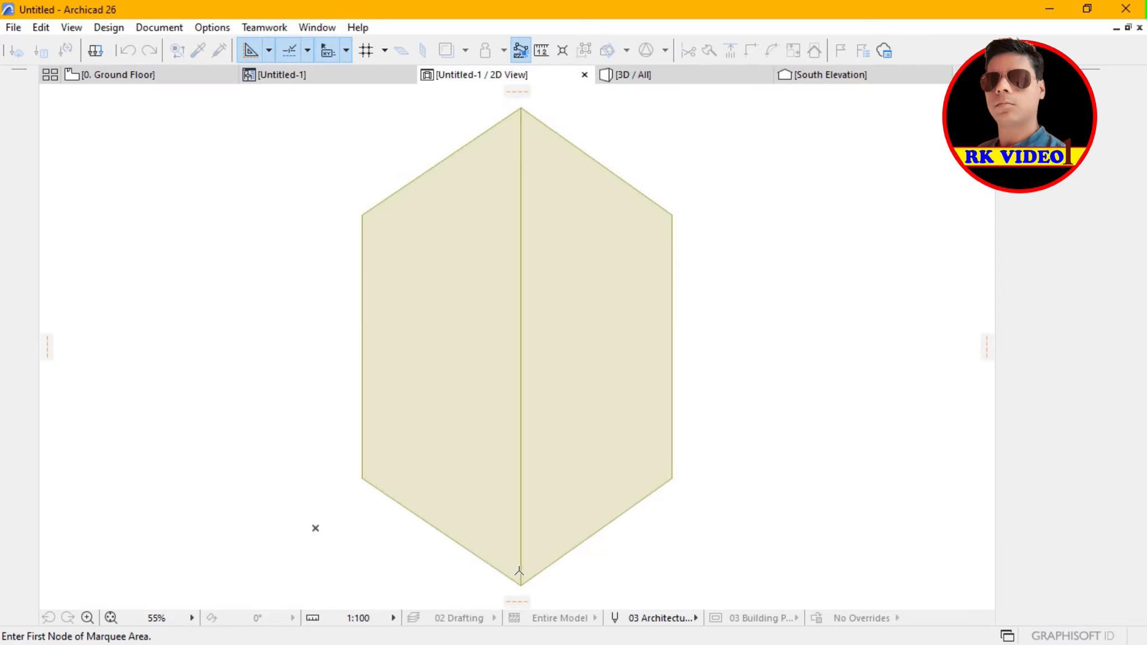
click(1128, 28)
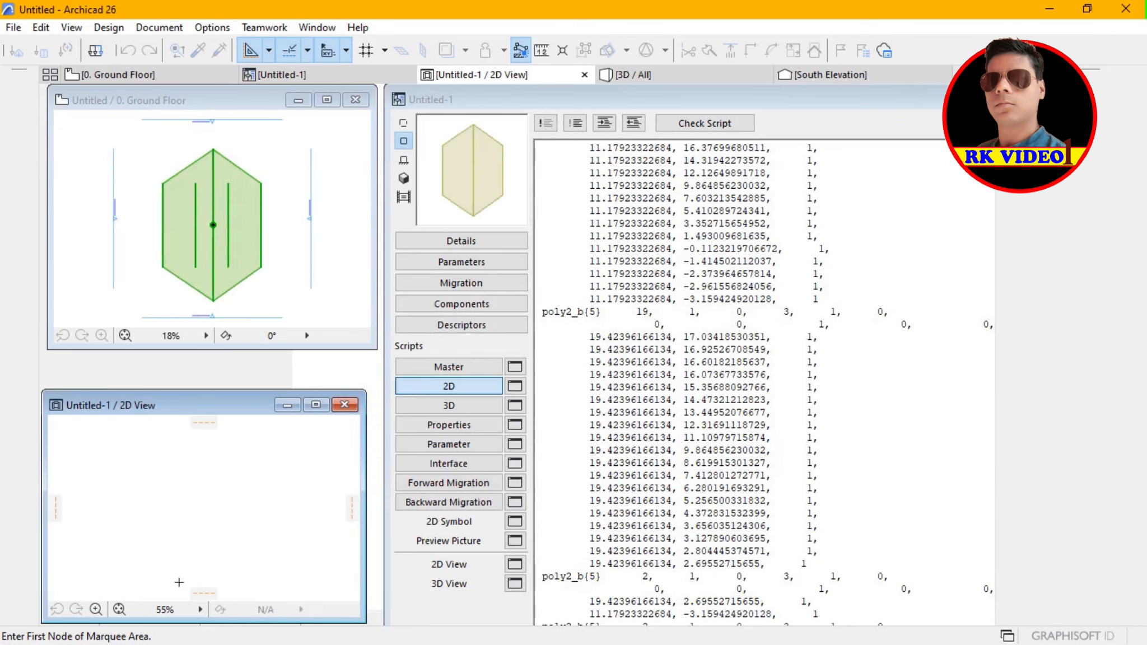
click(119, 610)
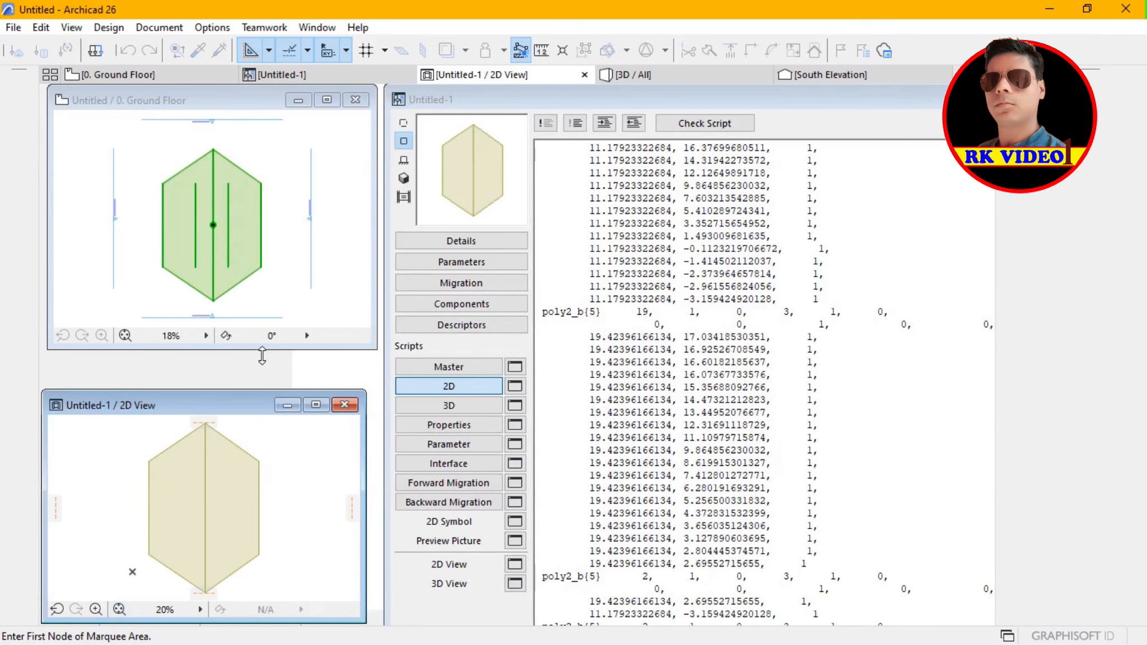
- Open the object's empty 3D script and drag the selected revolved morph from the floor plan into it to generate the code
click(470, 413)
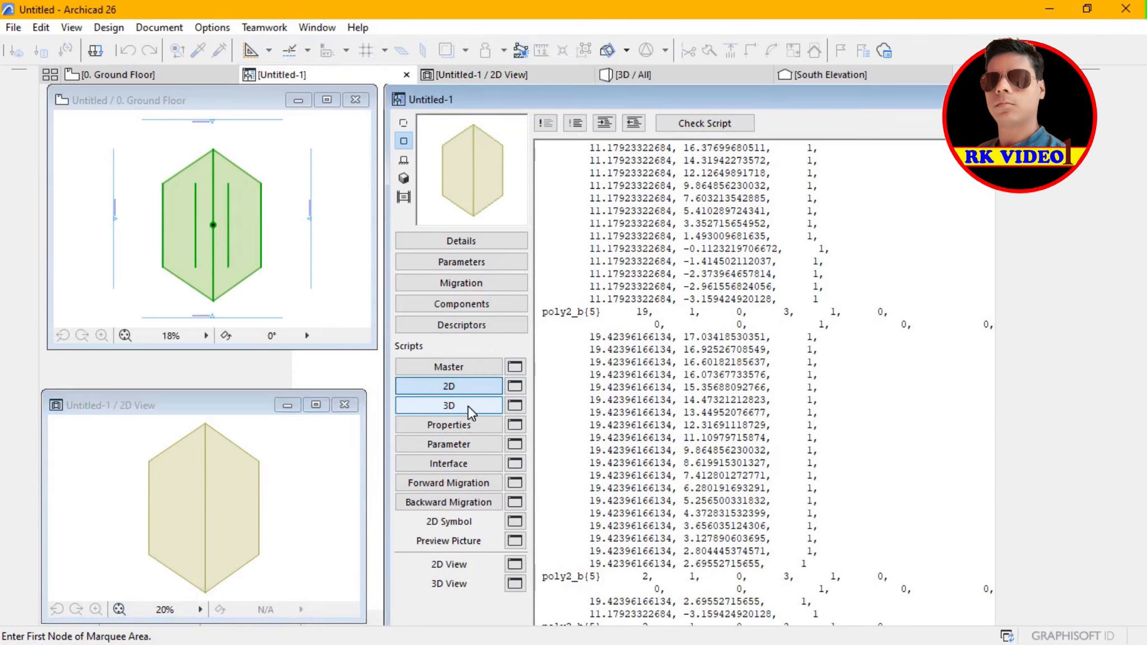
click(470, 408)
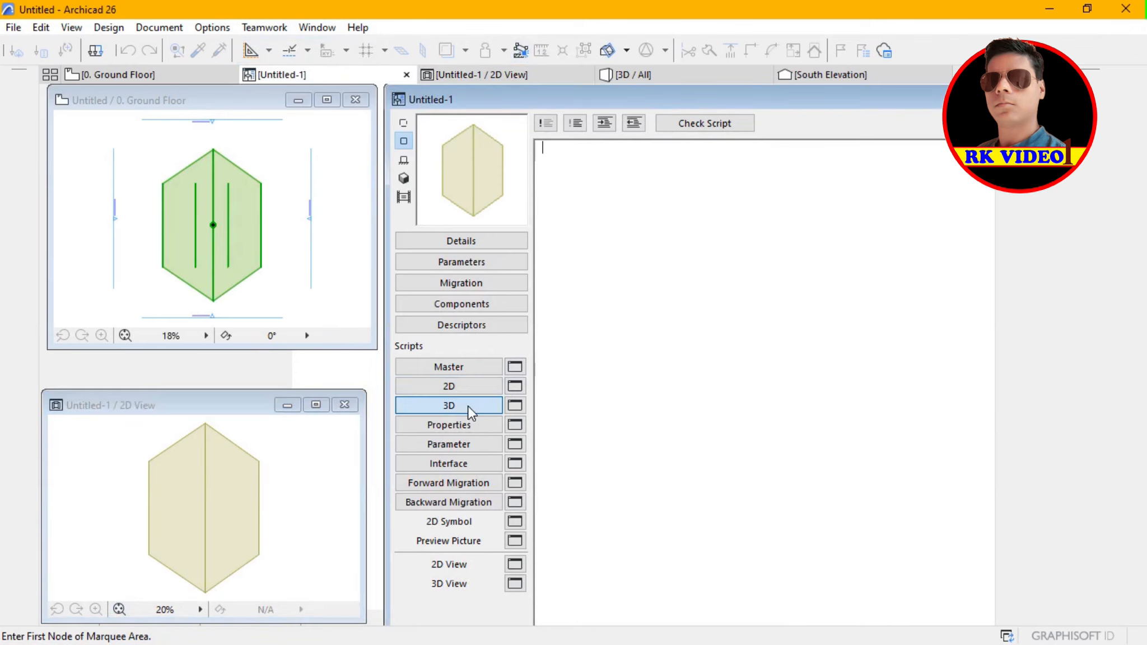
click(199, 102)
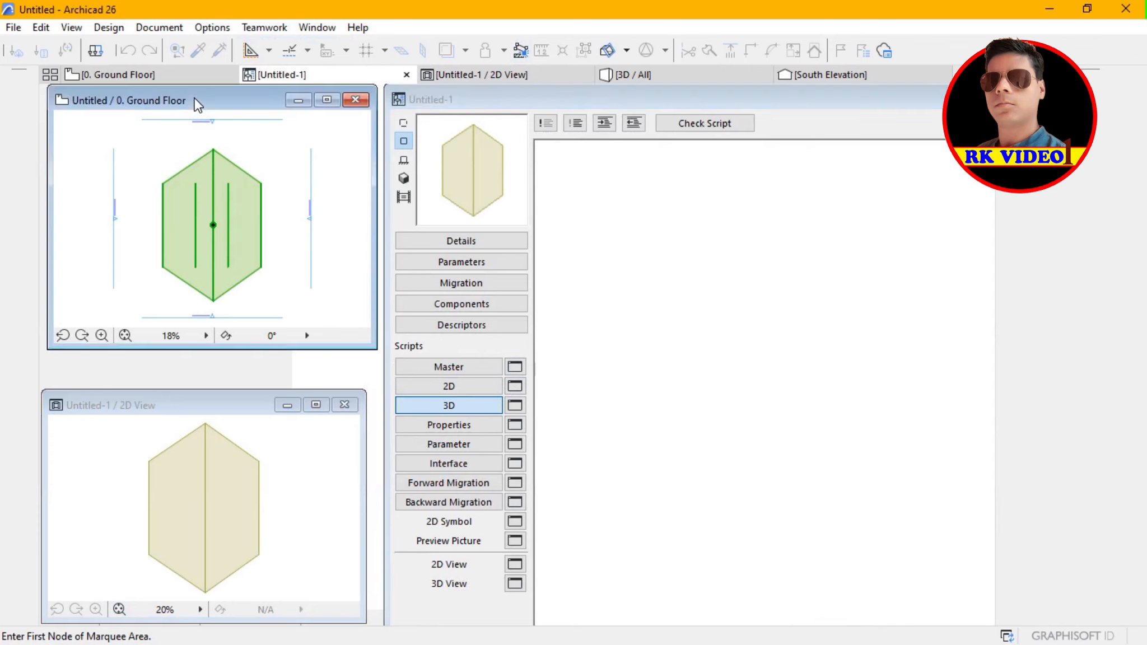
click(214, 225)
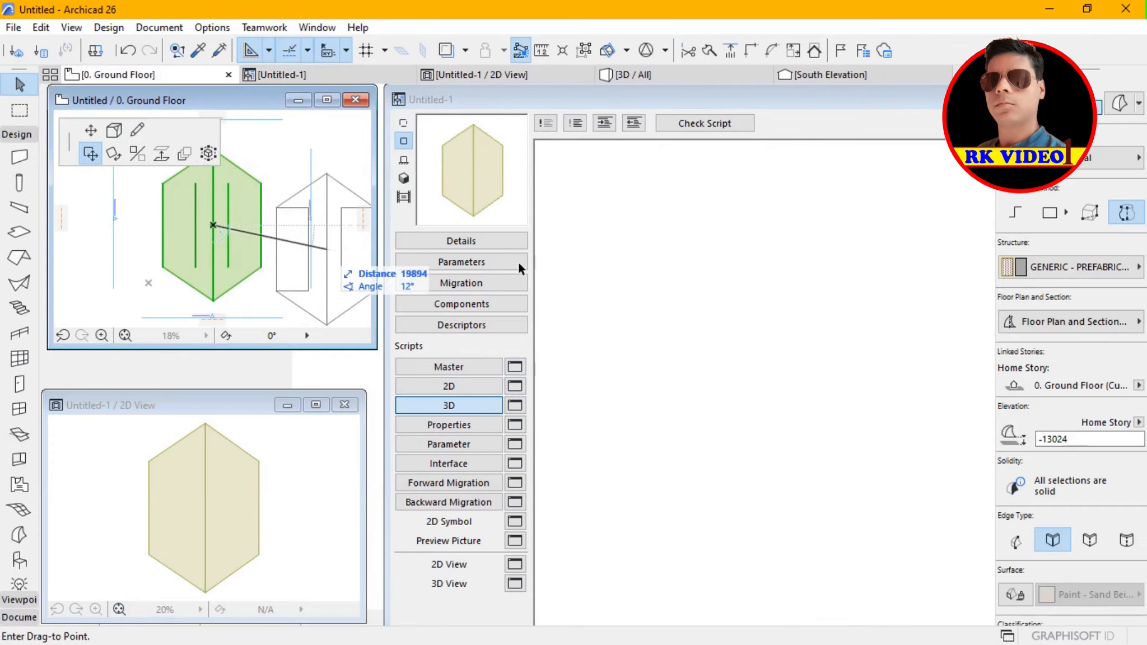
click(698, 327)
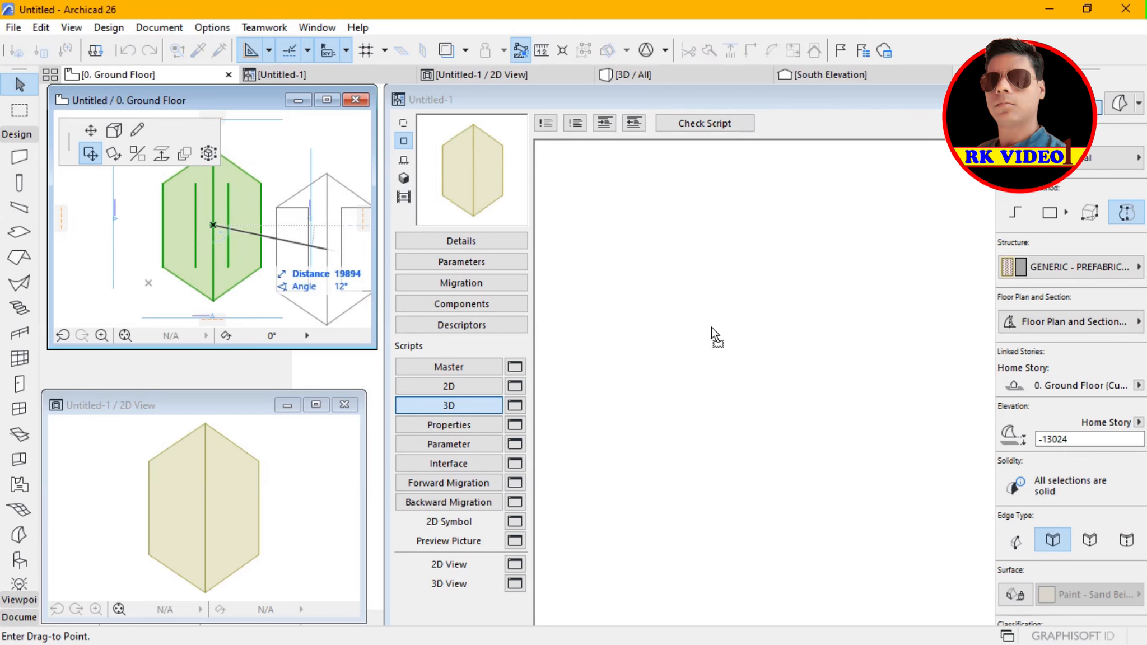
key(ctrl+v)
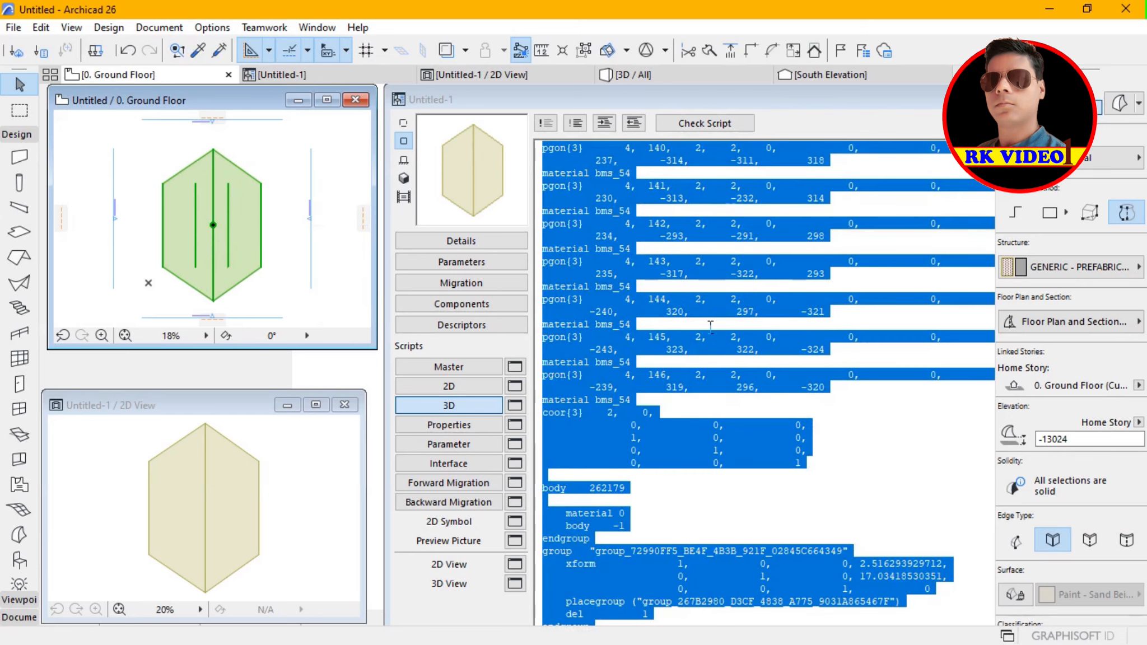
- Show the object's 3D preview and open its 3D view as a small floating window beside the 2D view window
click(404, 178)
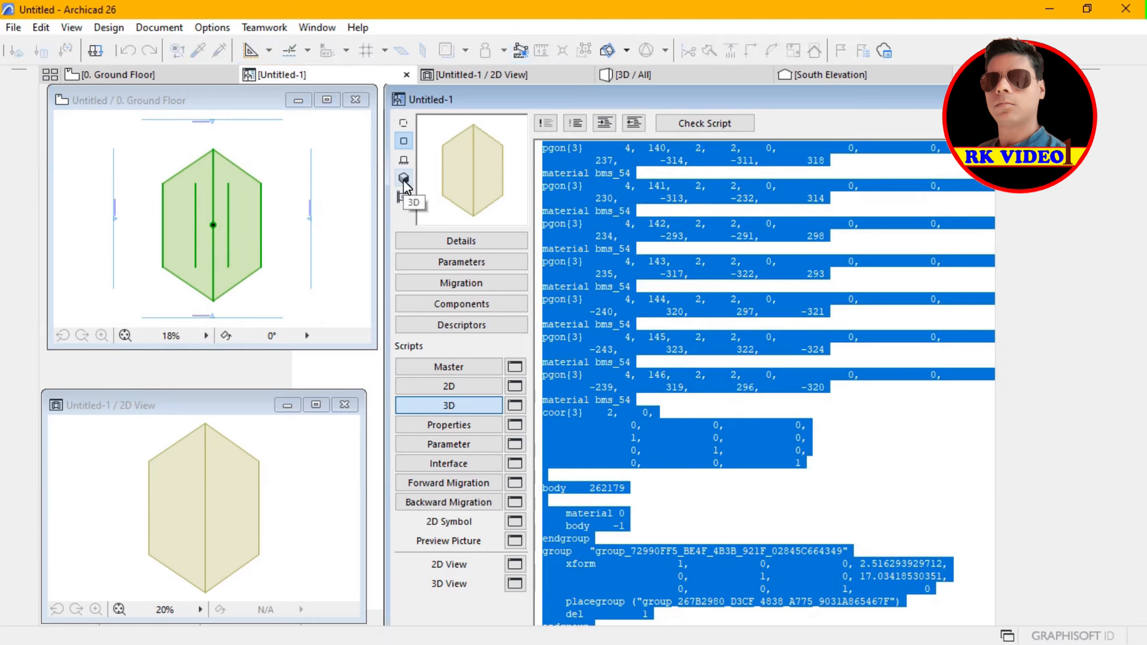
click(403, 179)
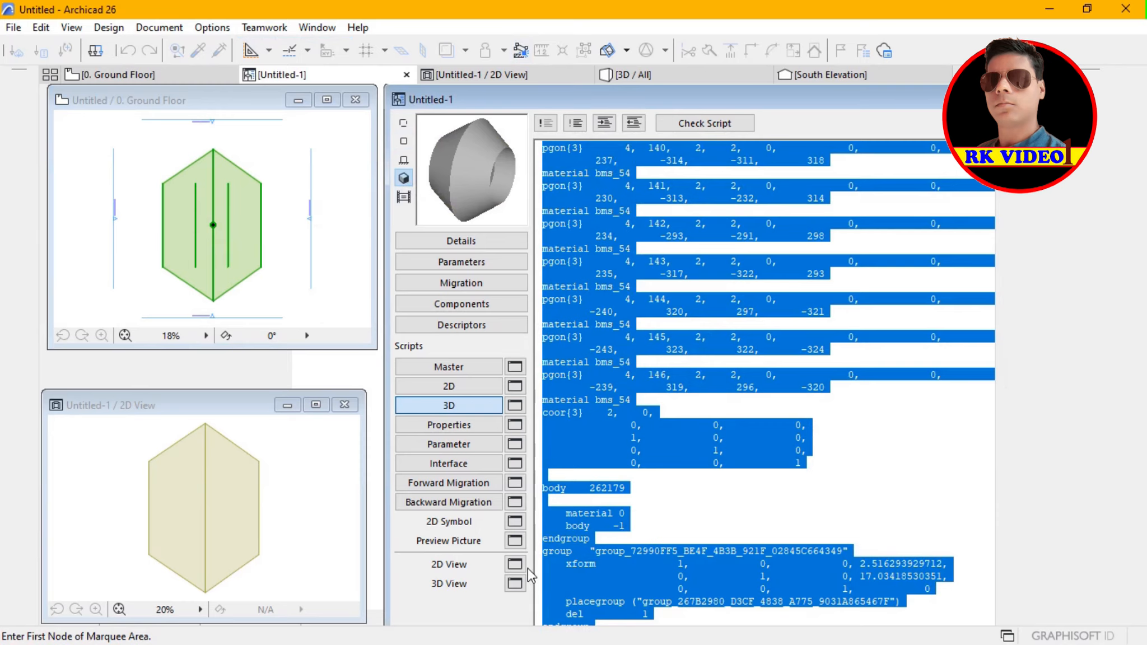
click(514, 586)
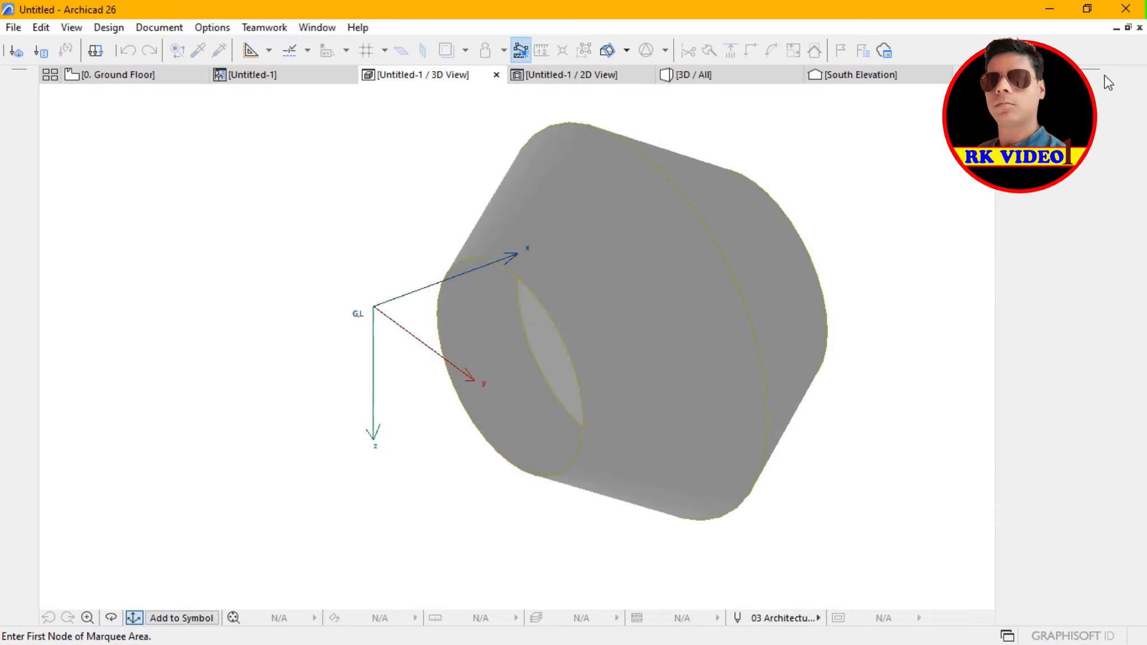
click(1130, 28)
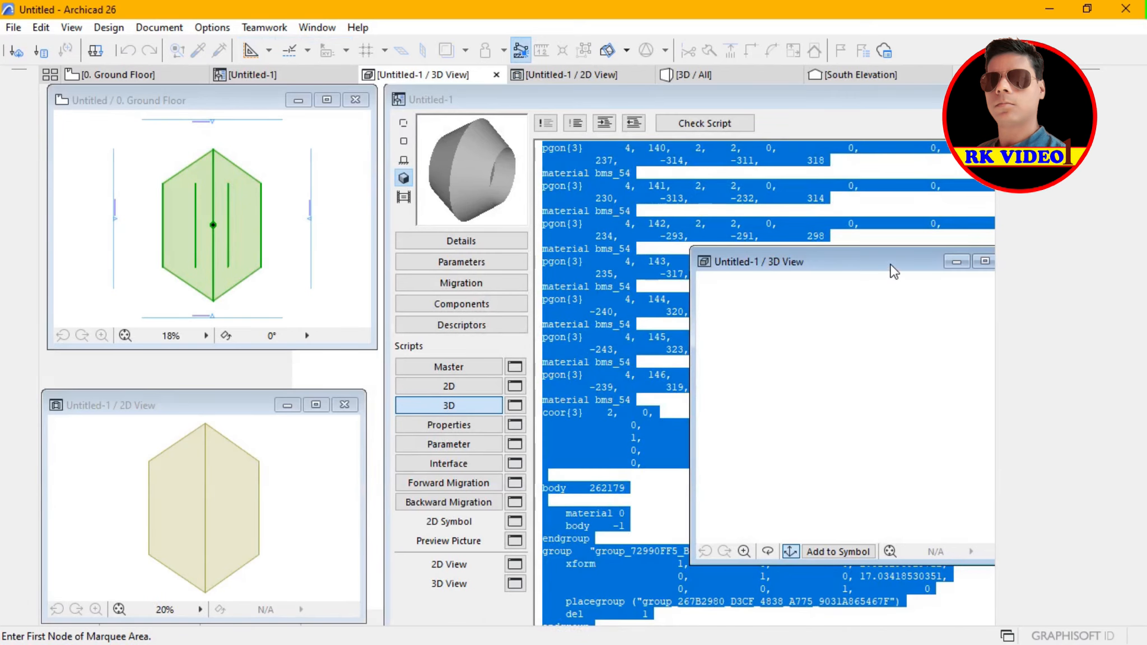
drag(873, 264, 567, 399)
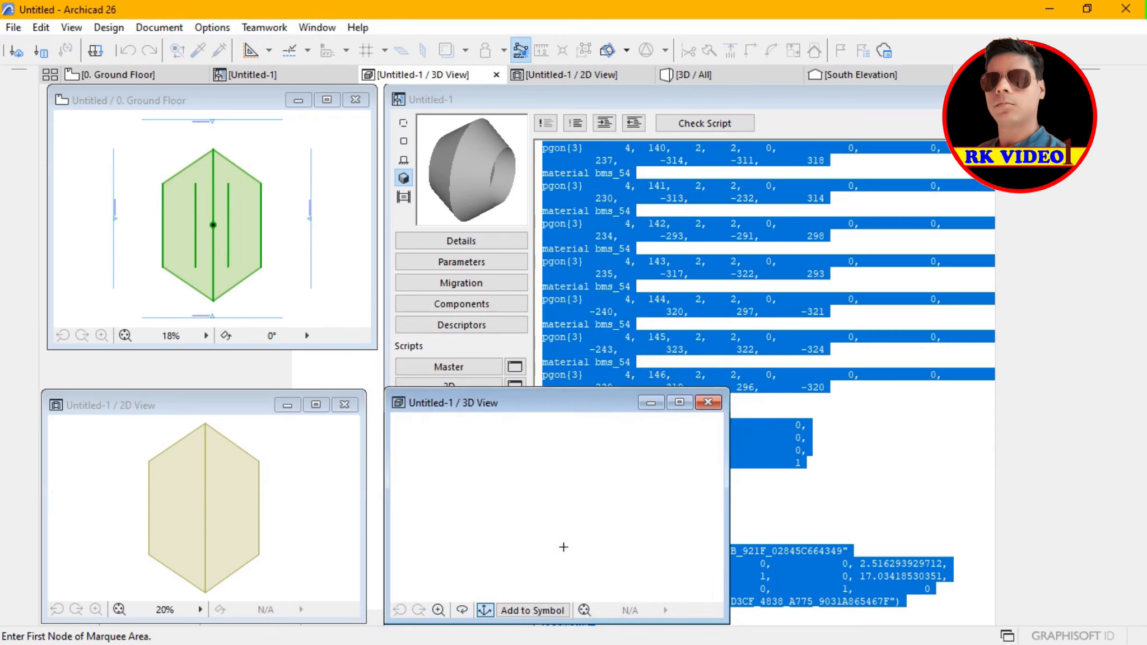
- Fit the object in its 3D view and orbit around it to examine the revolved shape from several sides
click(584, 610)
key(o)
drag(552, 543, 672, 596)
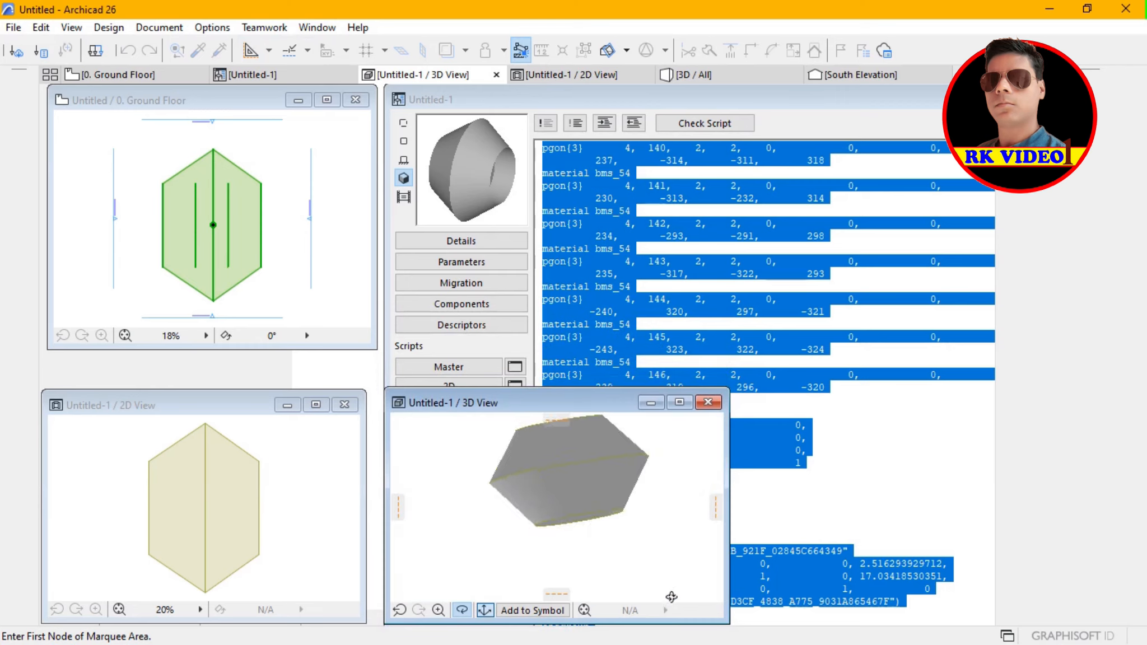
drag(615, 478, 609, 569)
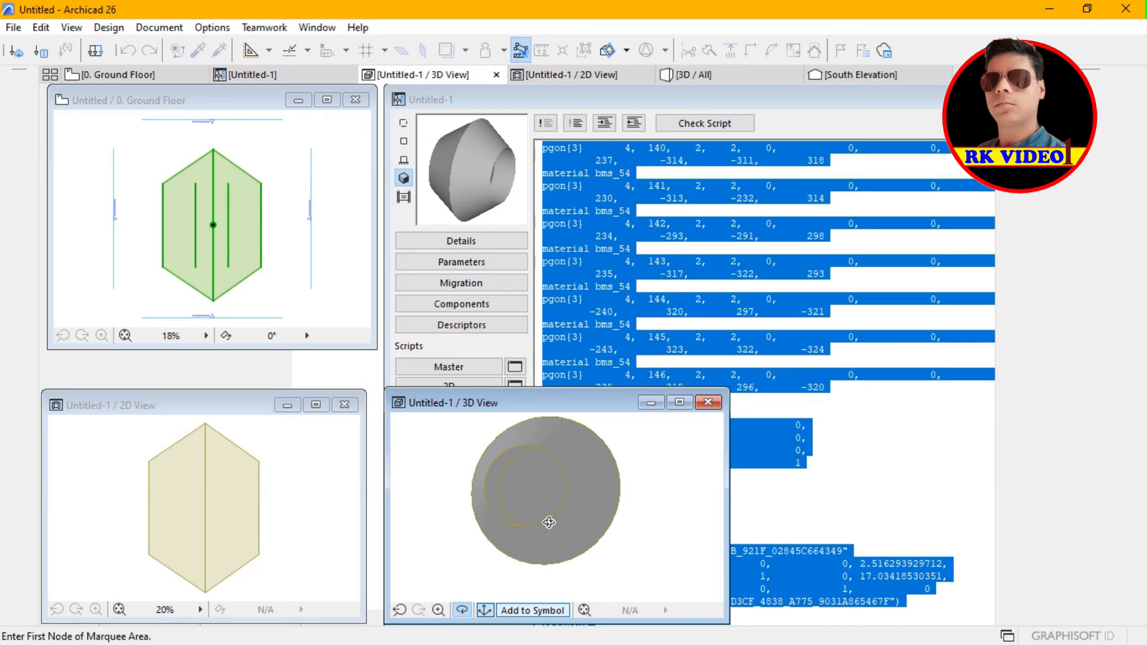
click(586, 611)
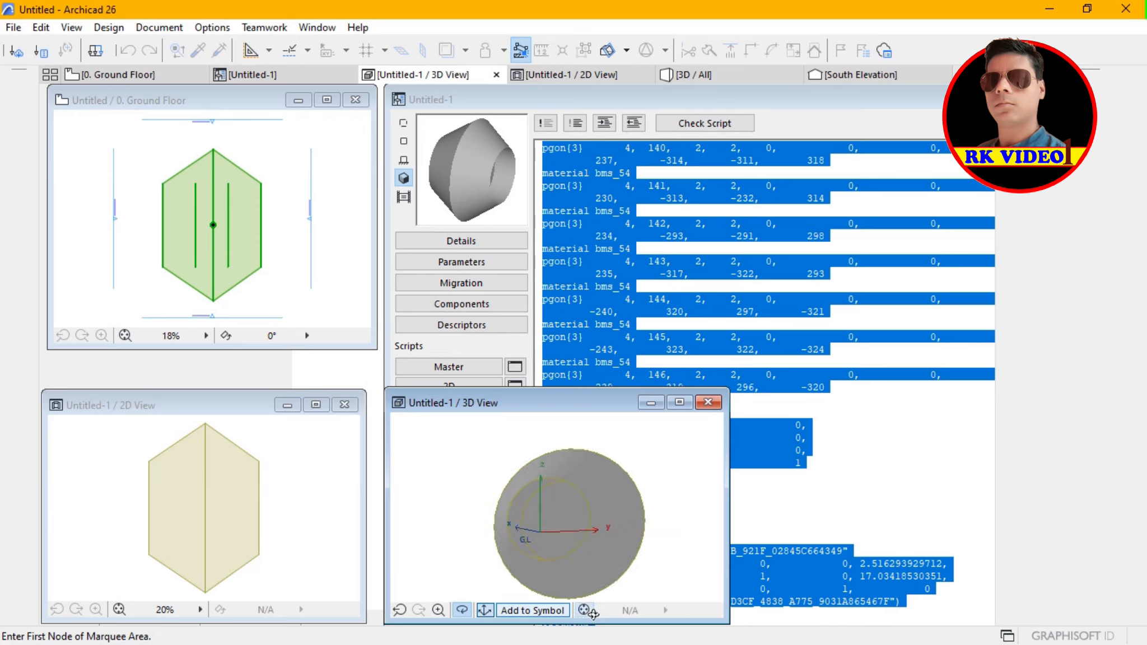